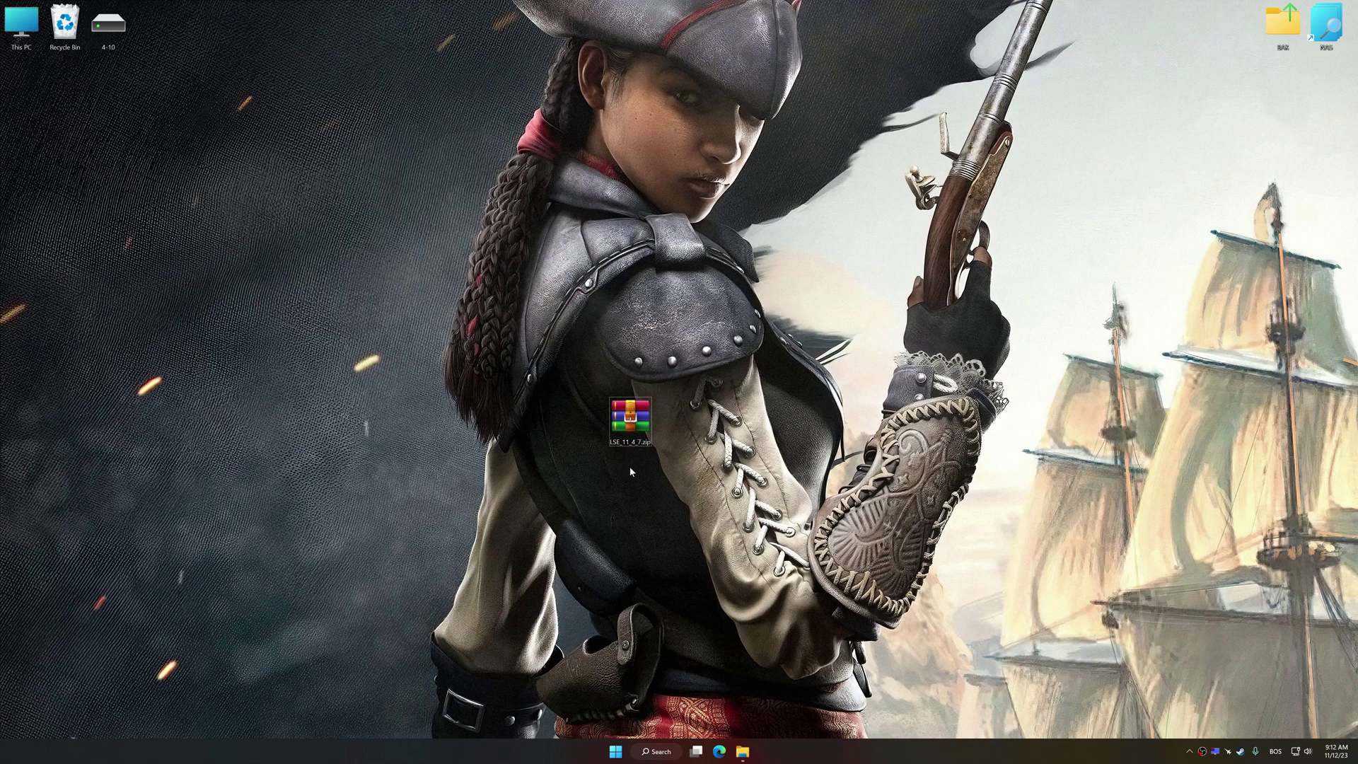
Step: Extract the LSE_11_4_7.zip archive onto the desktop with WinRAR's Extract Here
right_click(632, 425)
mouse_move(707, 444)
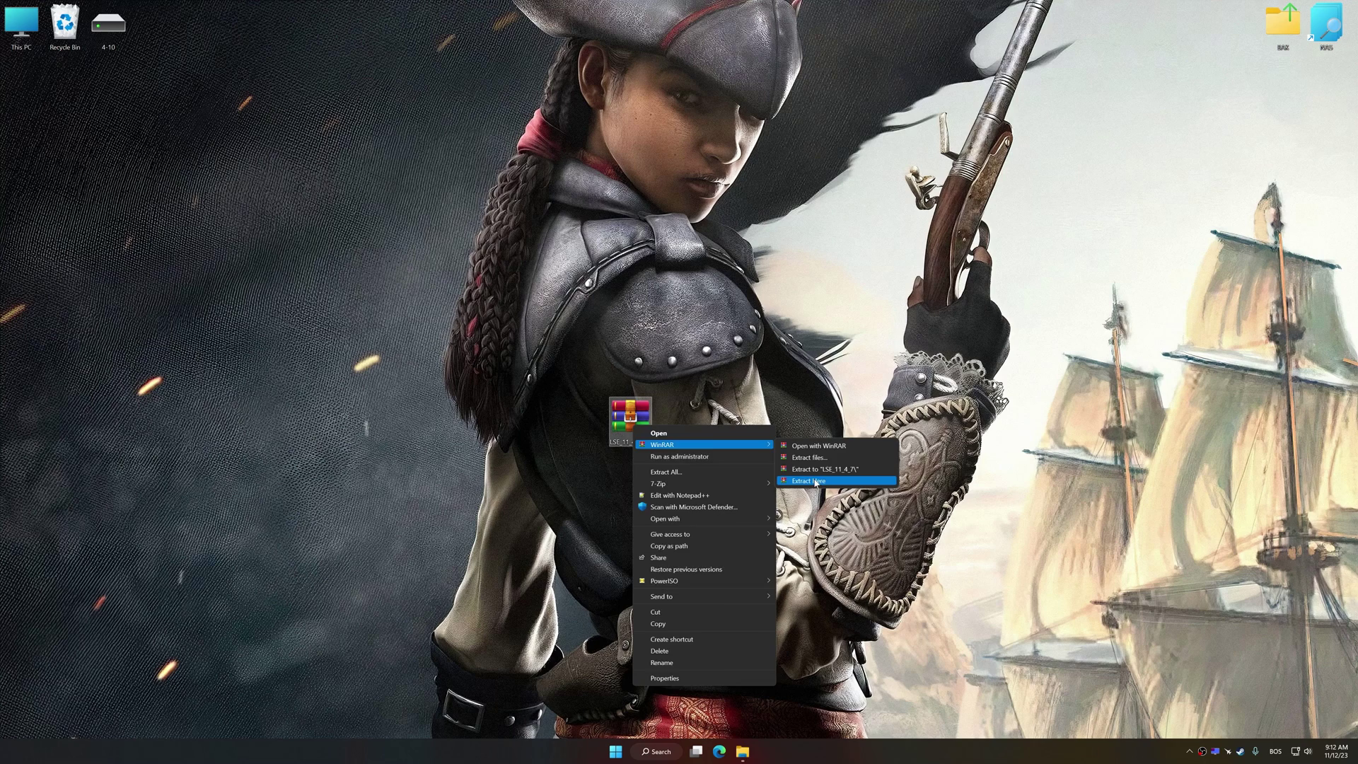
left_click(816, 482)
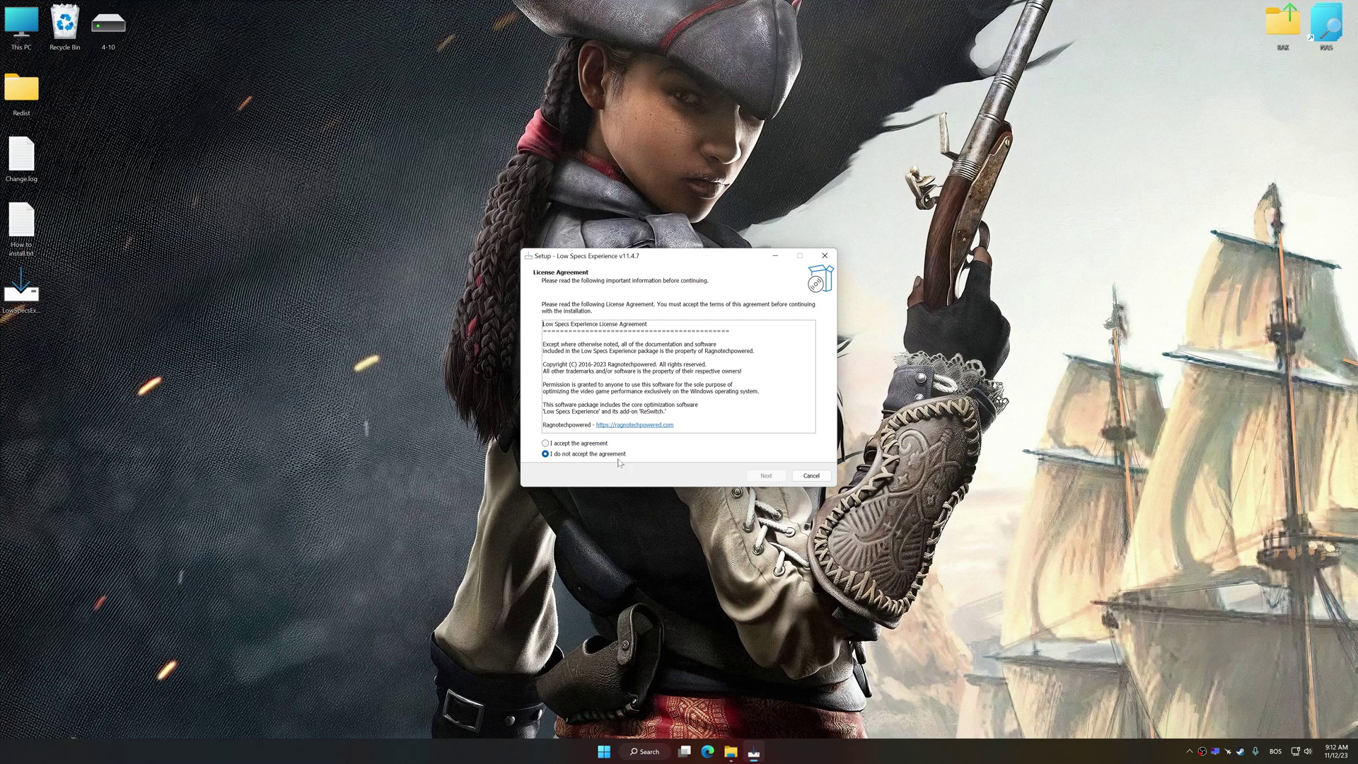
Step: Accept the licence agreement and start installing Low Specs Experience
left_click(545, 443)
left_click(766, 475)
left_click(766, 476)
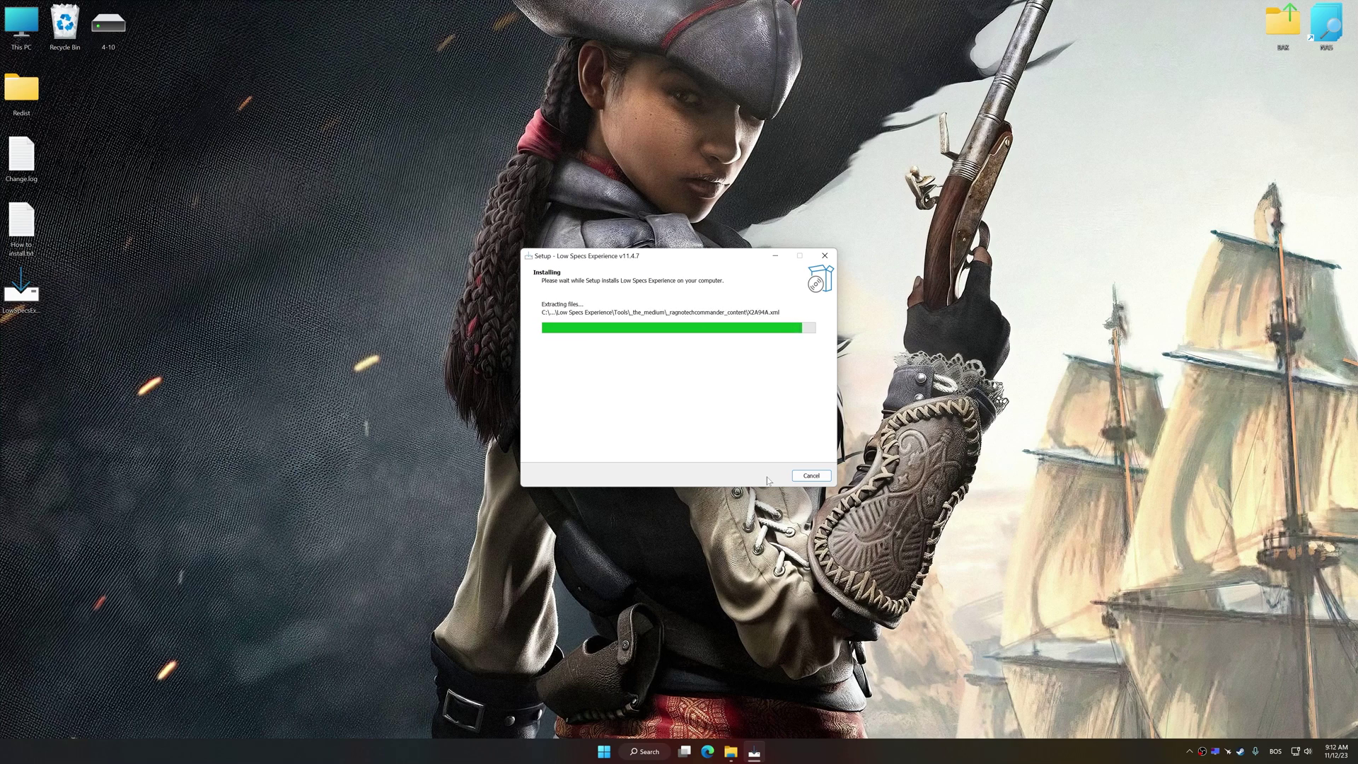
Step: Close the finished installer and launch Low Specs Experience into its Optimization Catalog
left_click(766, 476)
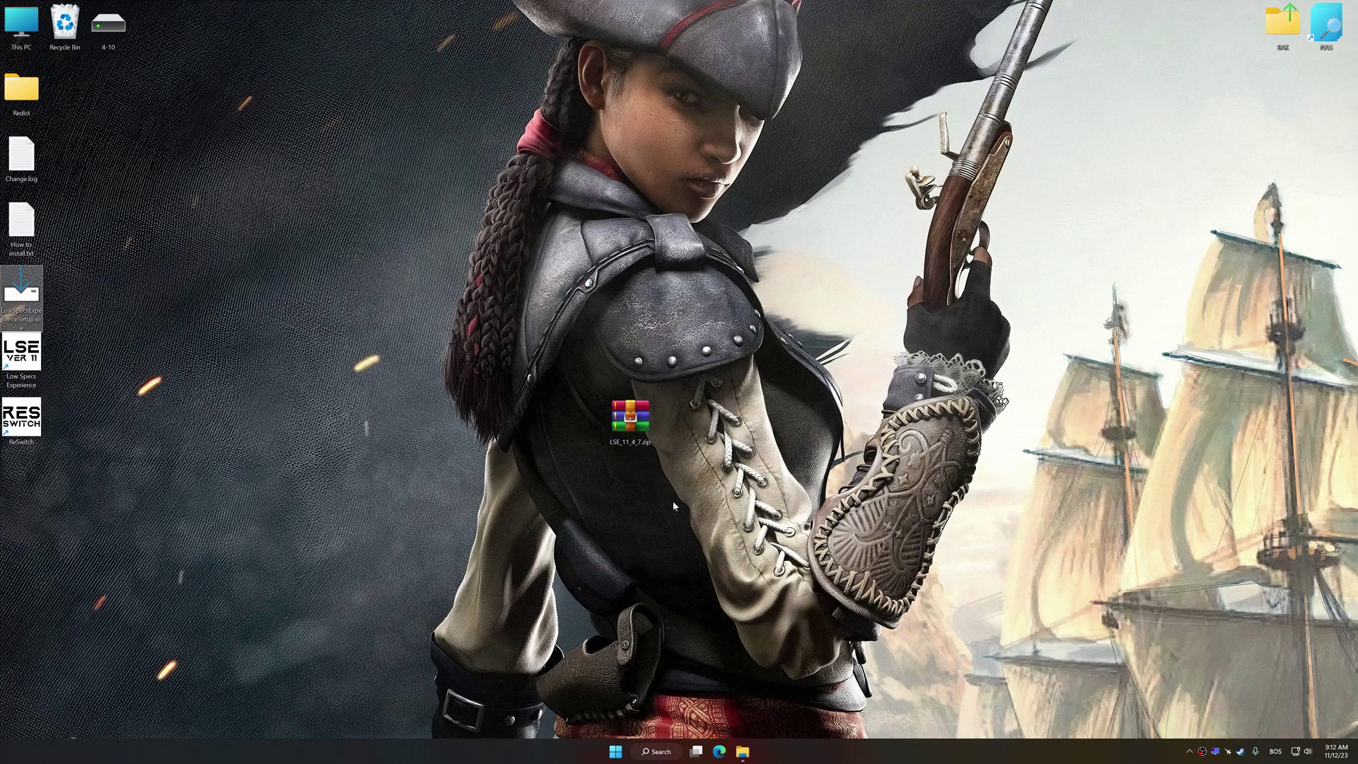
double_click(630, 419)
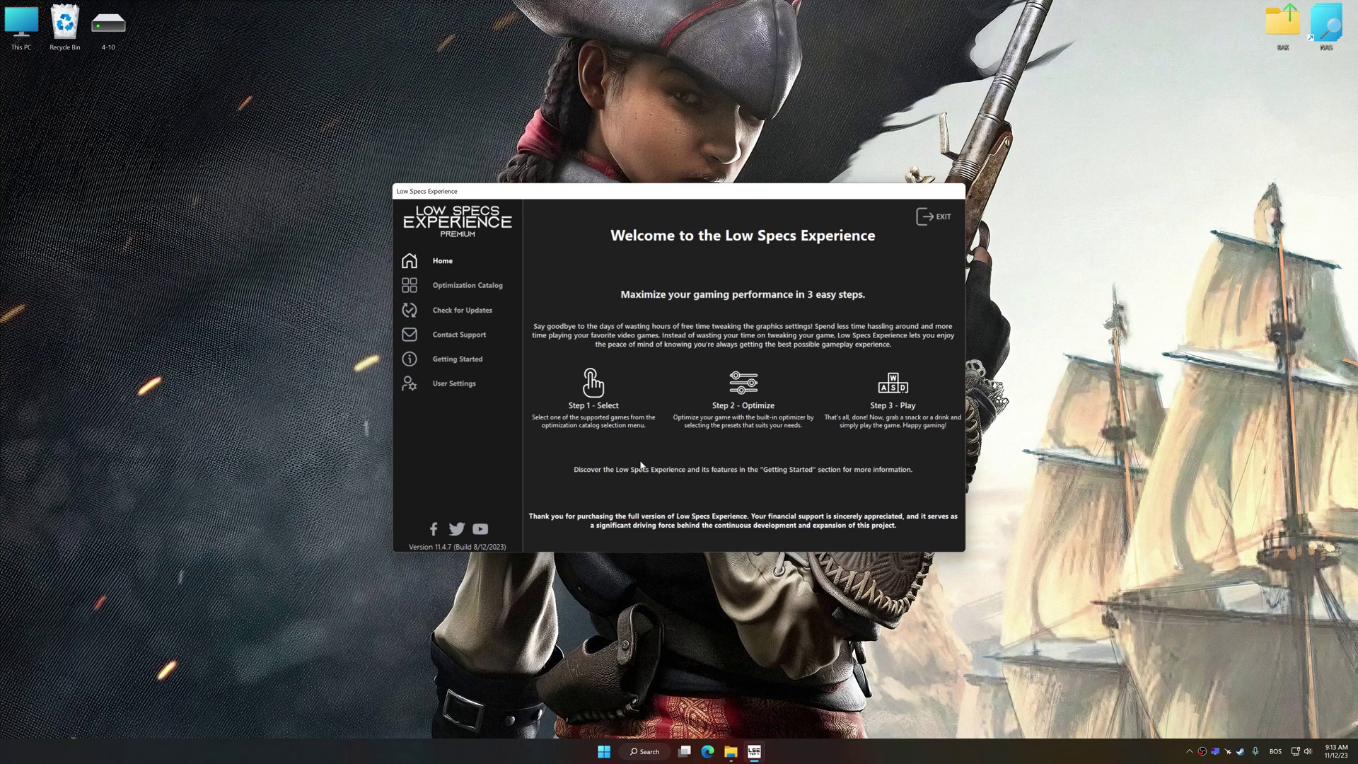
left_click(444, 293)
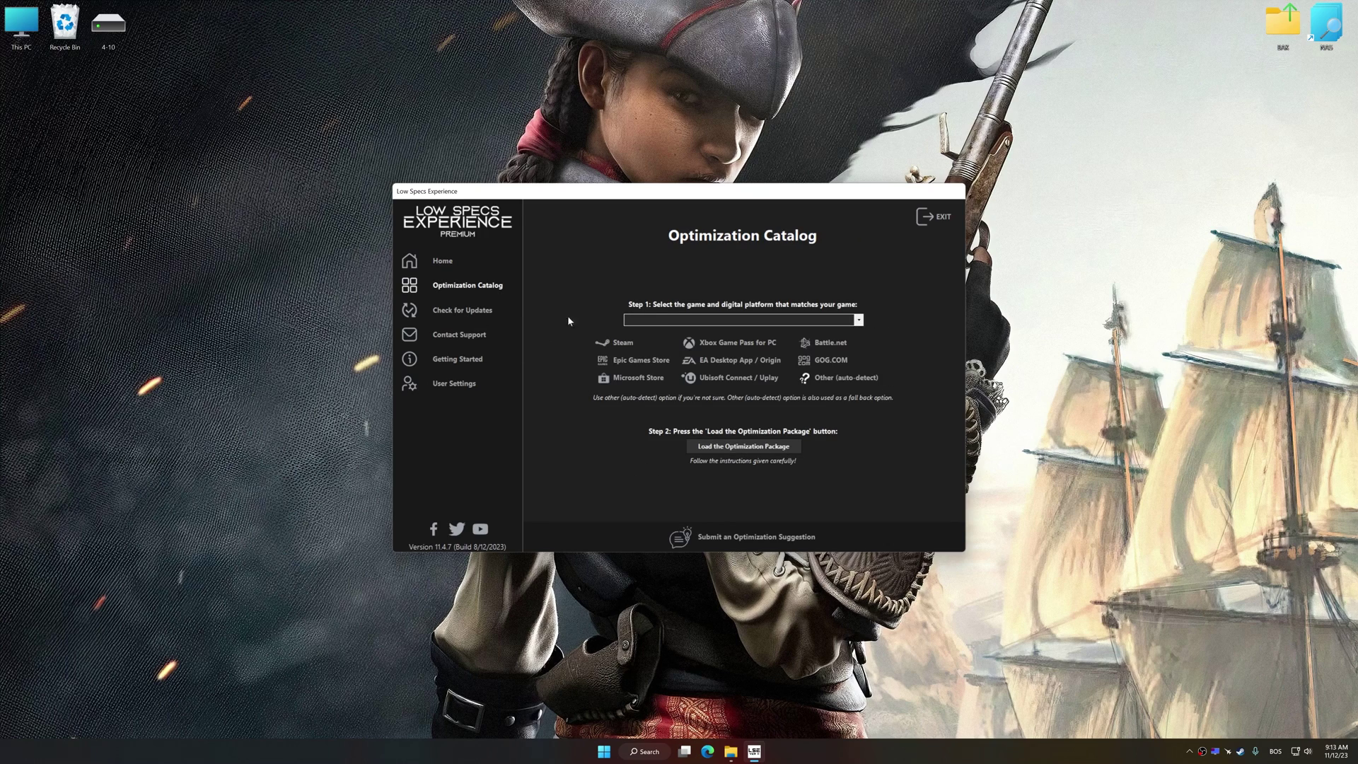
Step: Select Assassin's Creed: Liberation HD, load its optimization package, and acknowledge the supported-game notice
left_click(690, 321)
scroll(700, 340, "down", 8)
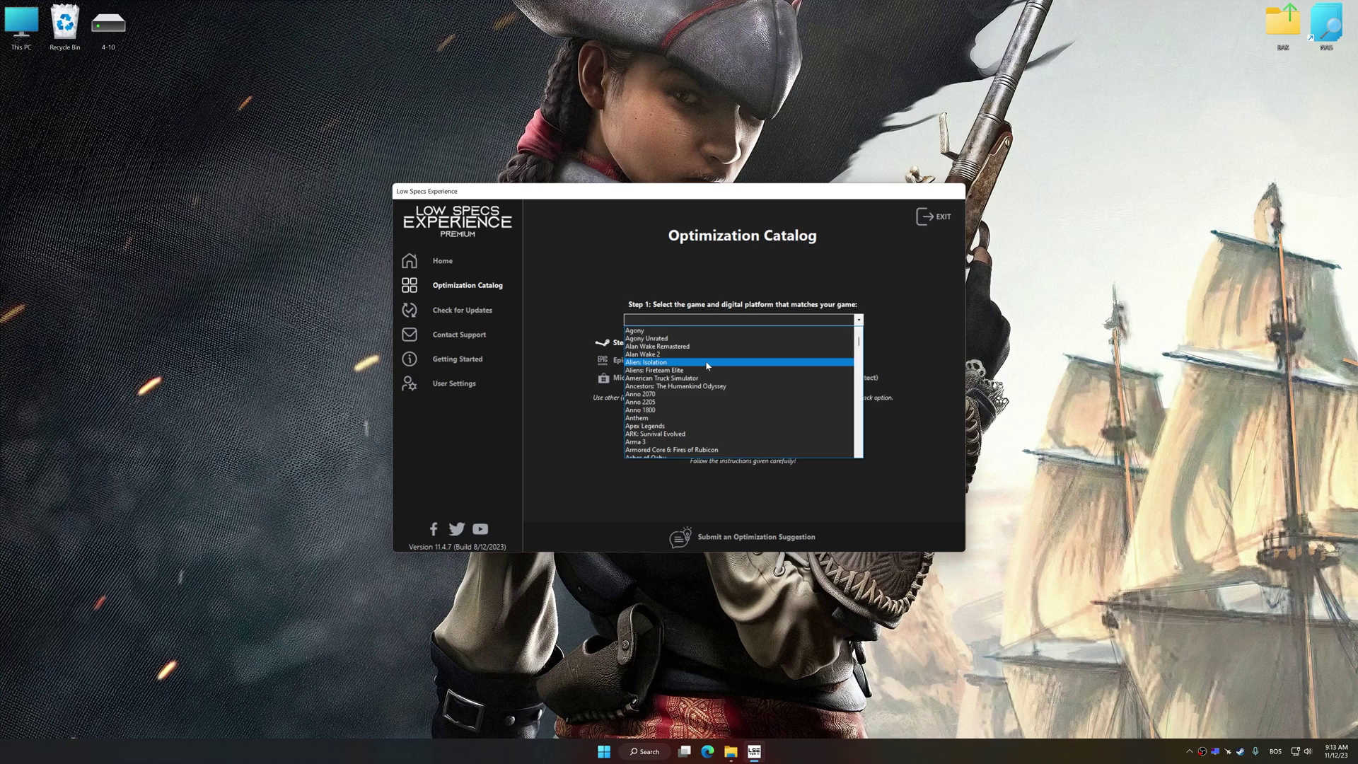
left_click(698, 364)
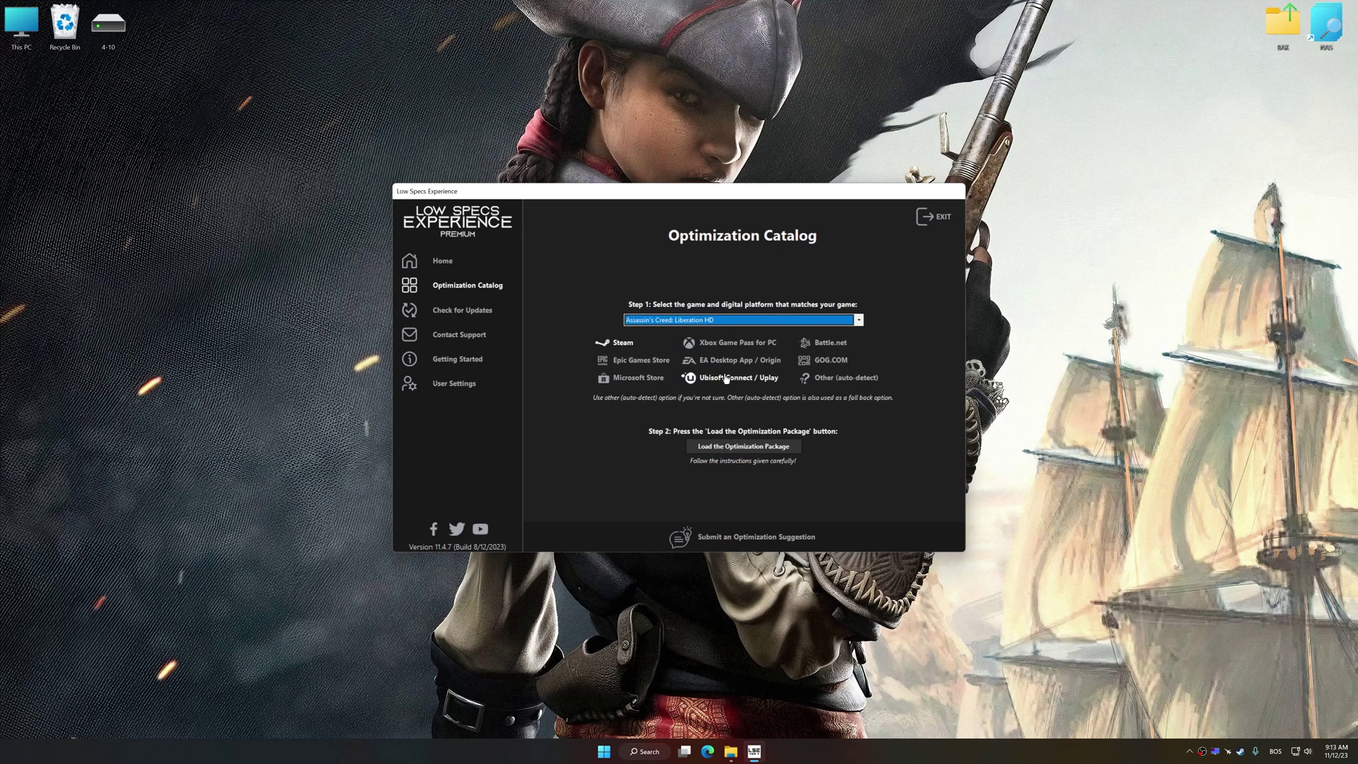
left_click(749, 449)
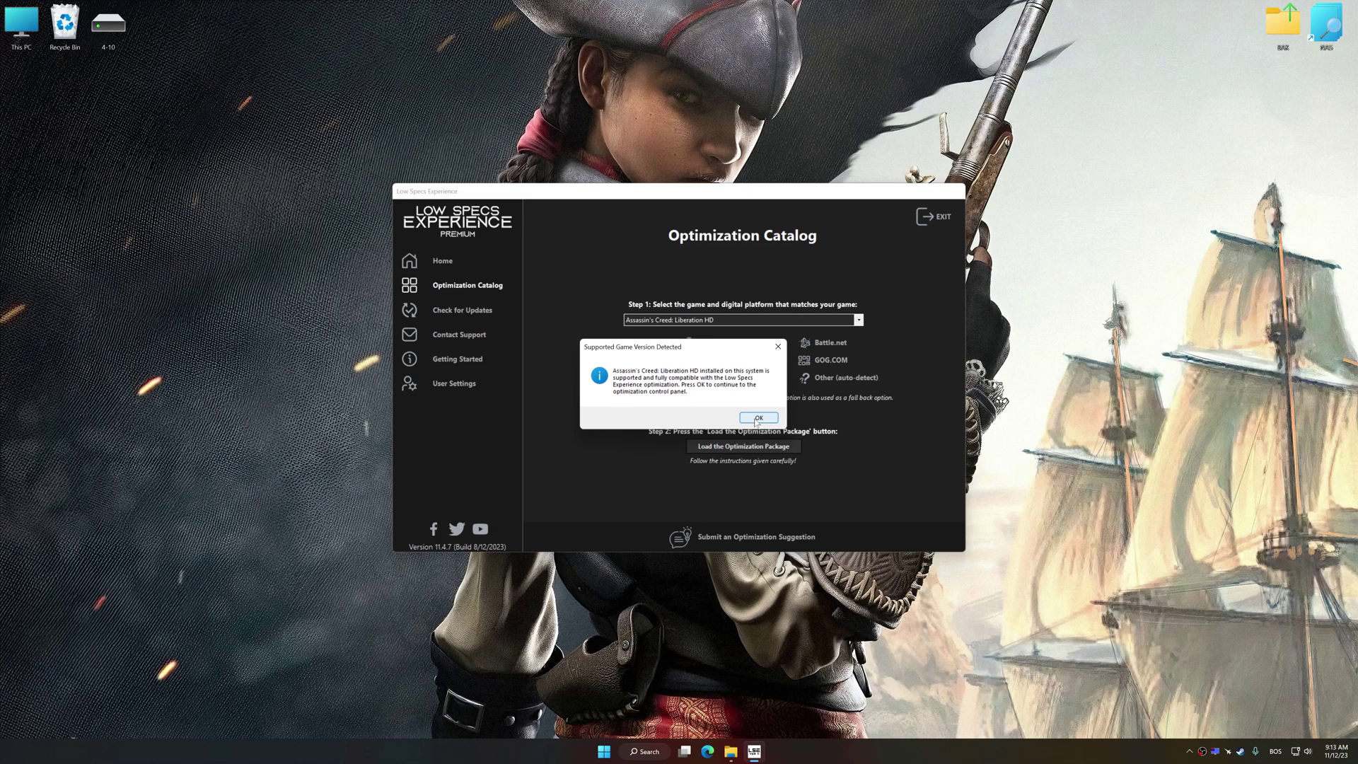
left_click(757, 419)
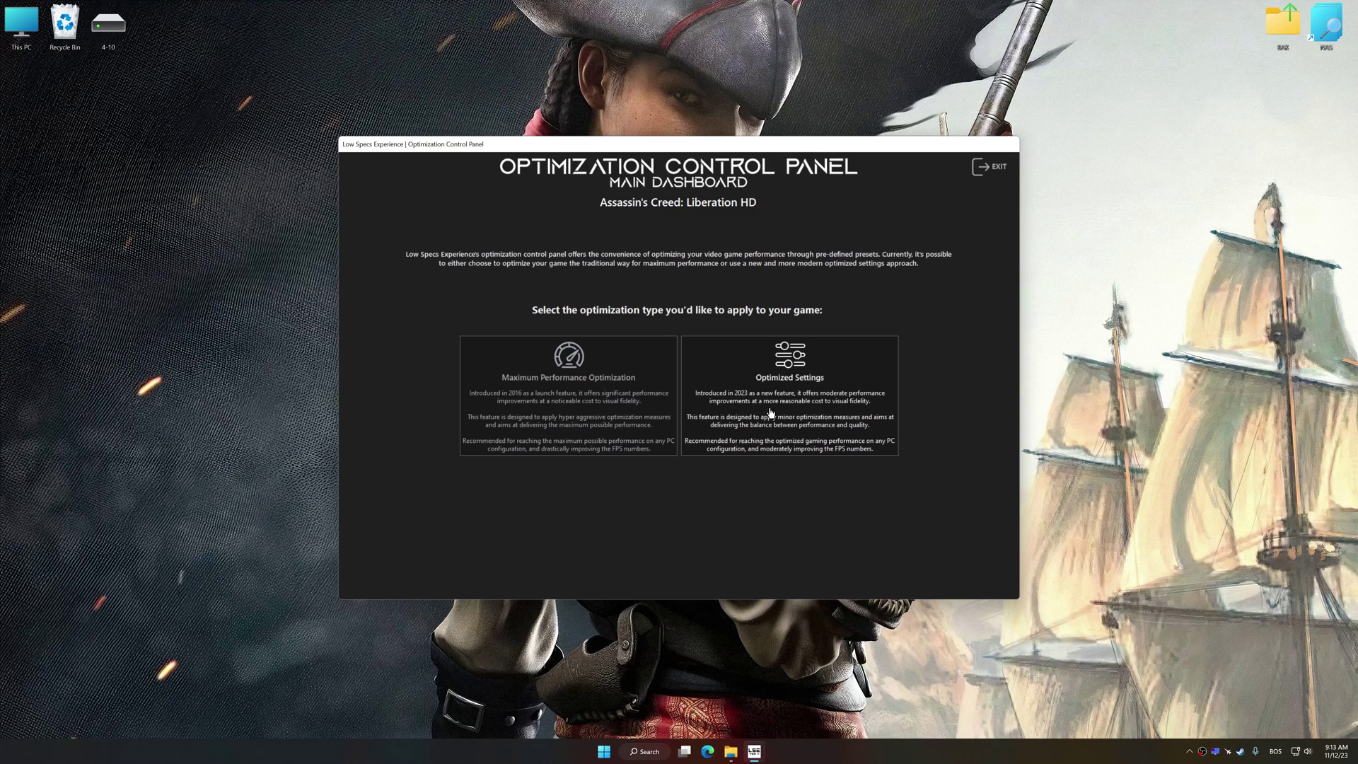
Step: Execute the Fidelity optimized-settings preset with the in-game resolution set to 3840 x 2160
left_click(751, 443)
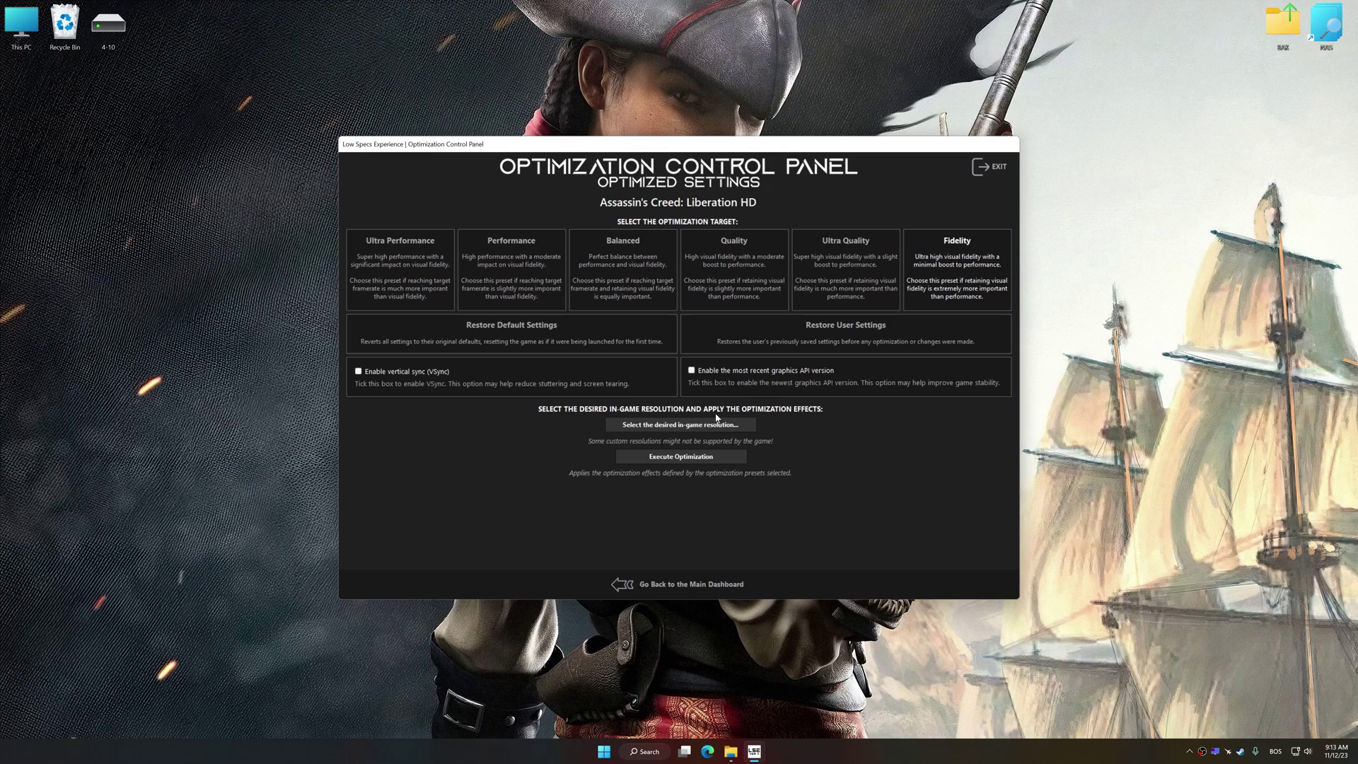
left_click(680, 424)
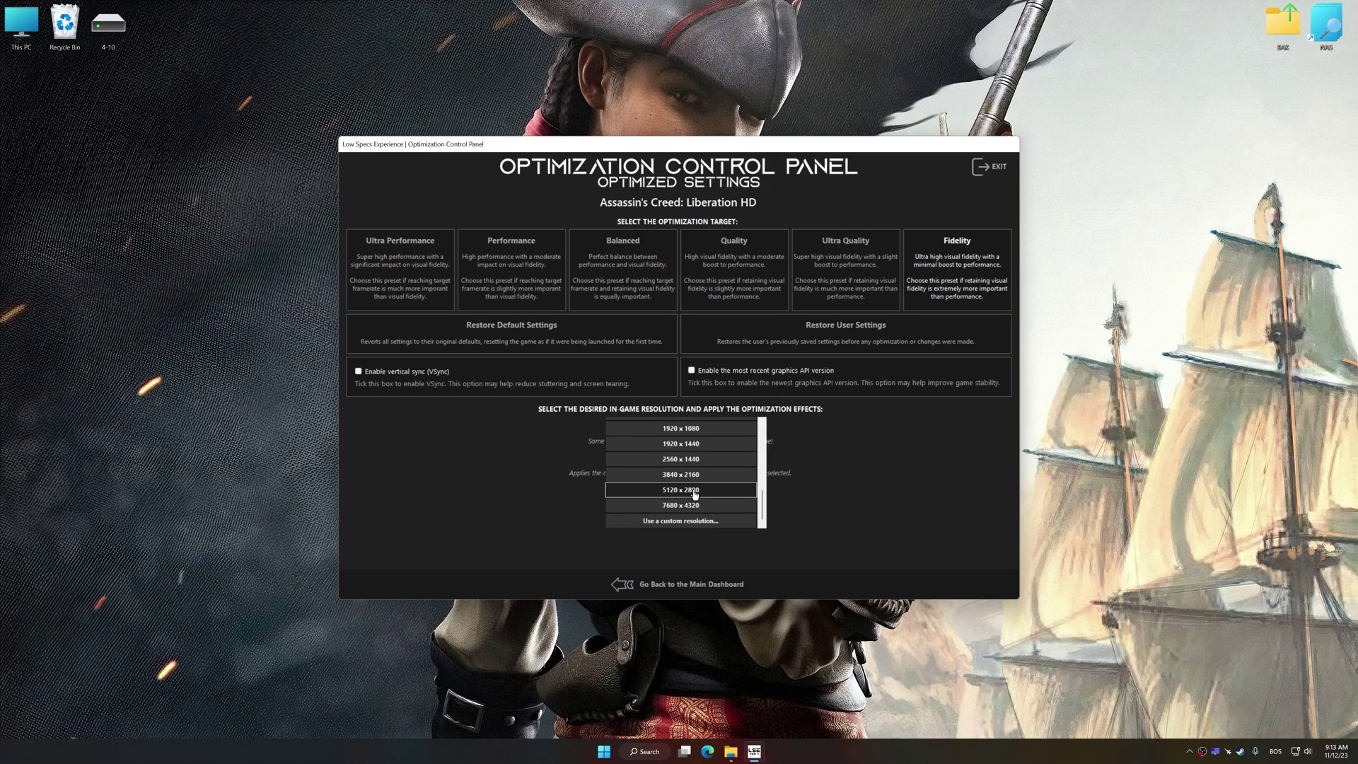
left_click(681, 525)
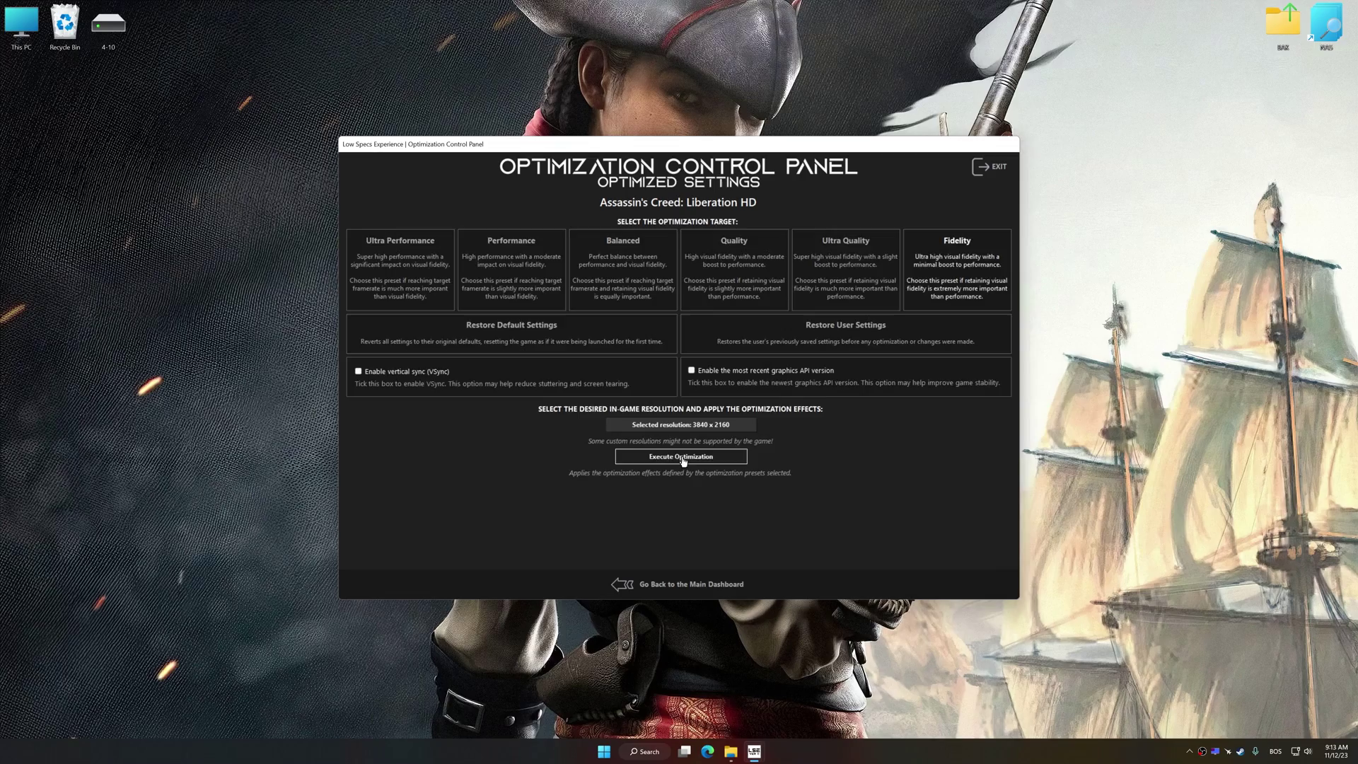
left_click(683, 458)
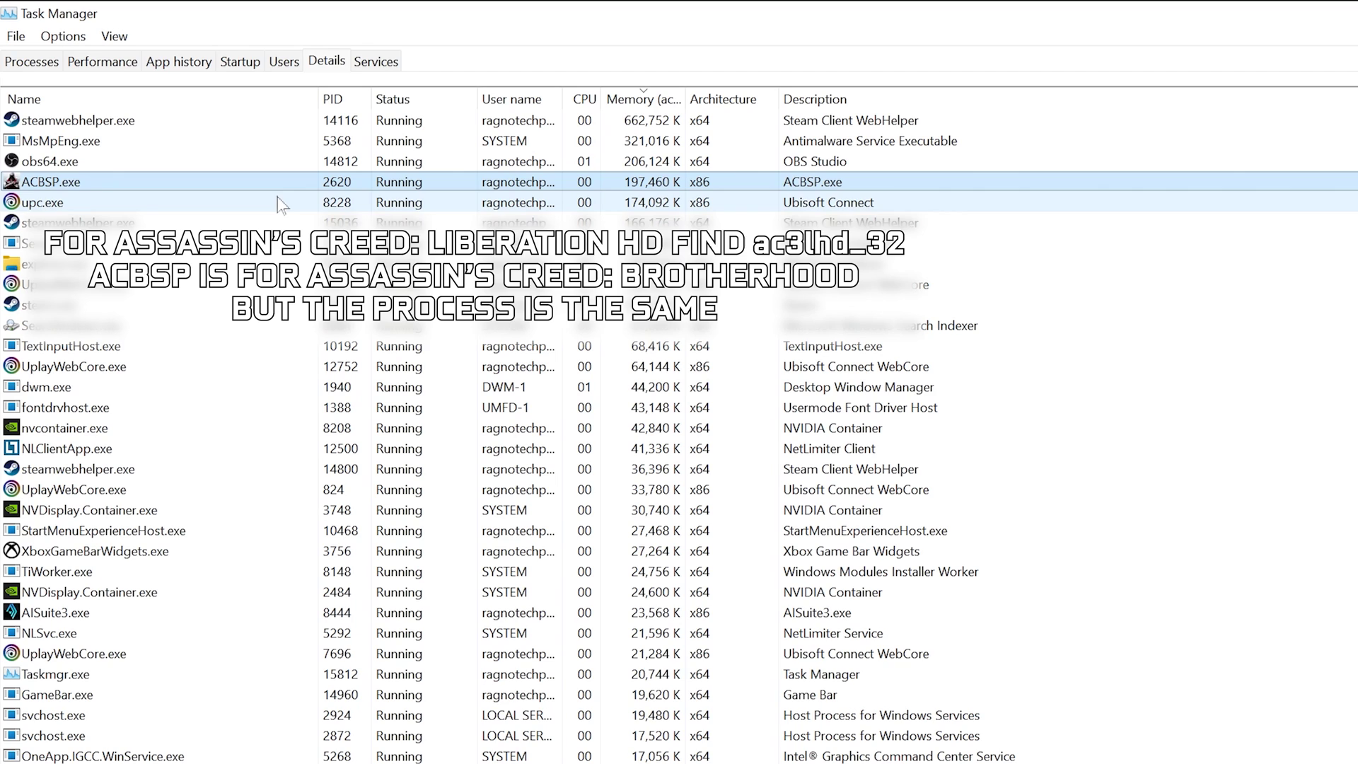
Step: Change ACBSP.exe's processor affinity so CPU 0 is unticked and the other cores stay allowed
right_click(113, 186)
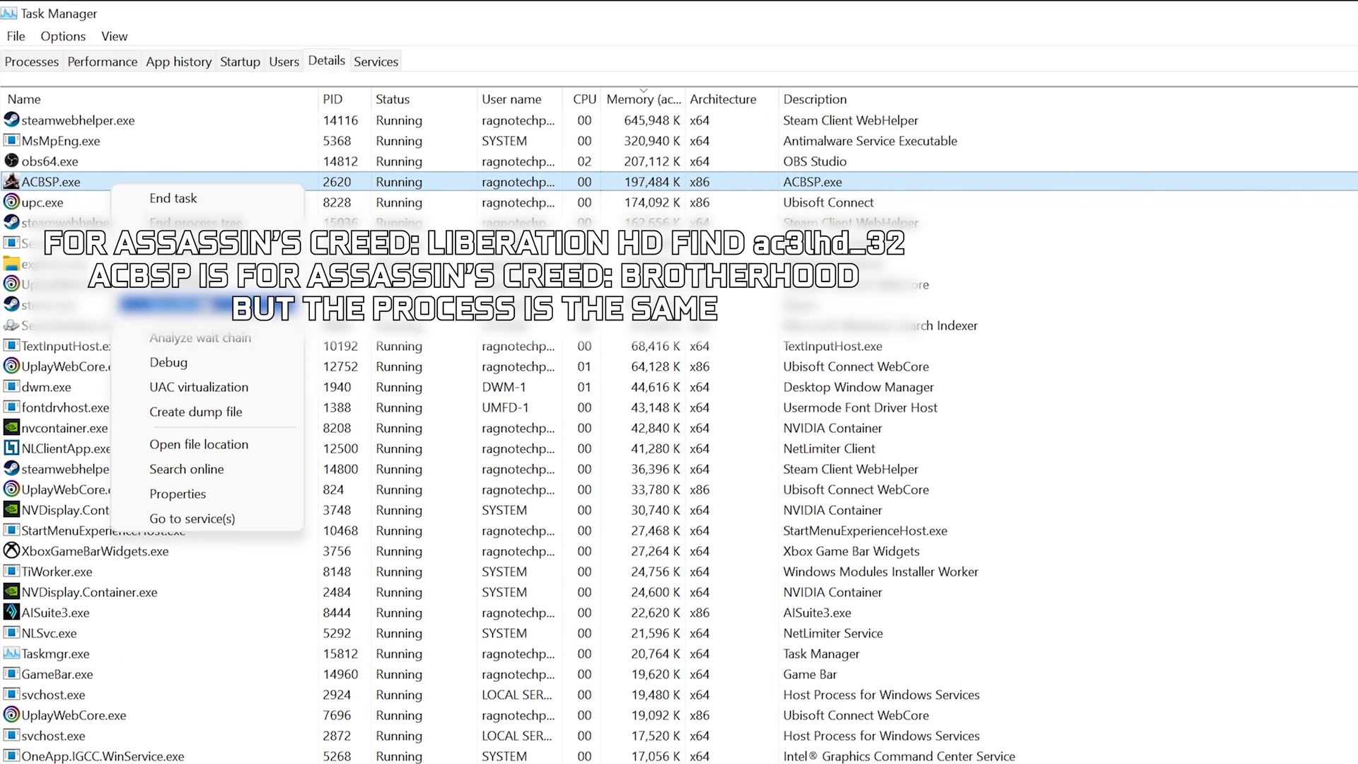
left_click(177, 305)
left_click(29, 151)
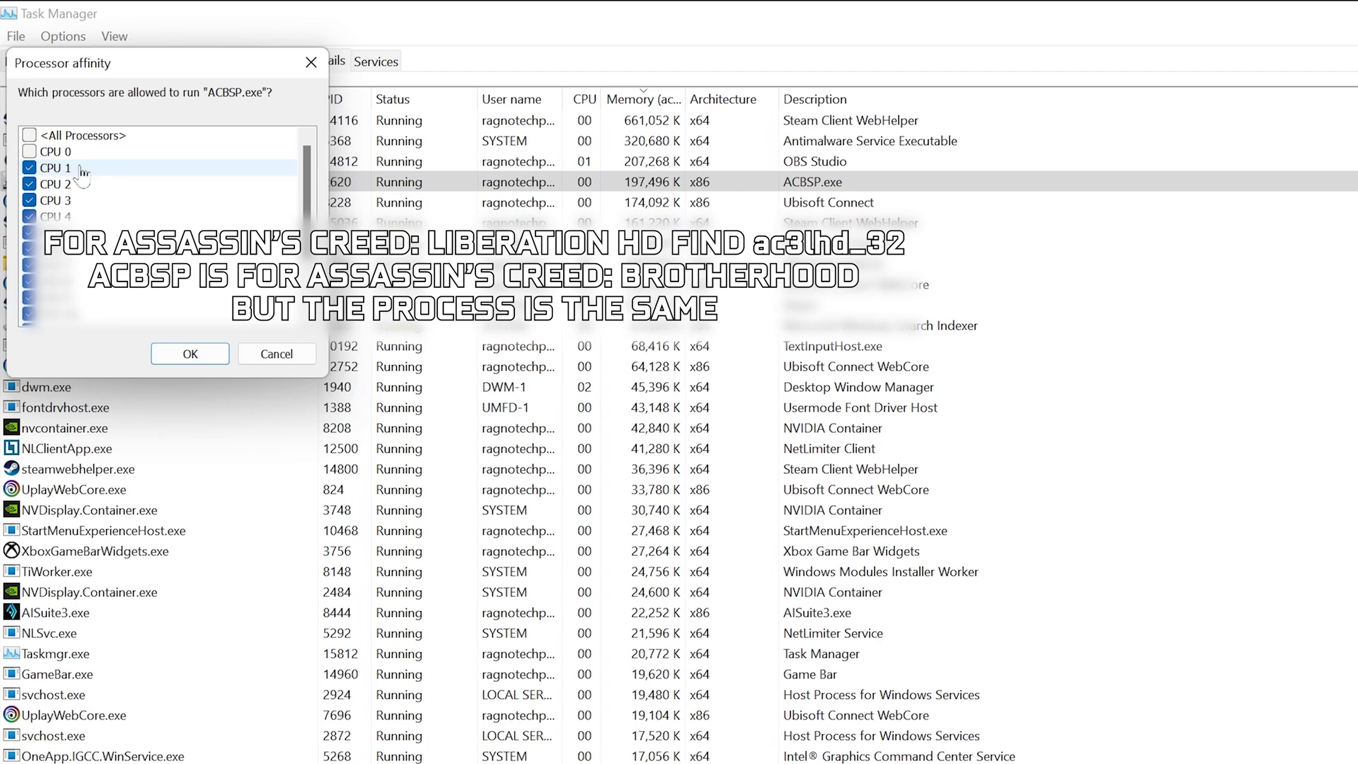
left_click(189, 354)
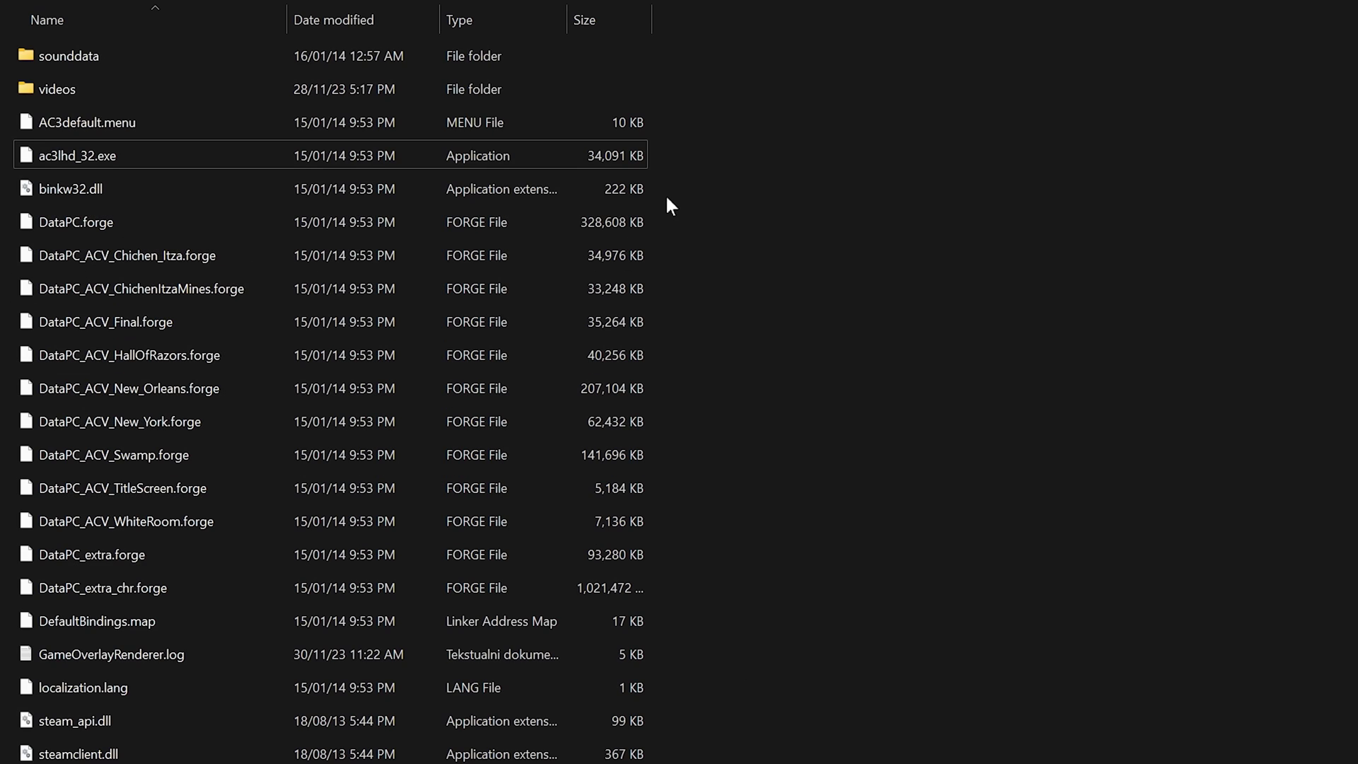
Step: In ac3lhd_32.exe's Compatibility properties, enable Windows 8 mode, Run as administrator, and Disable fullscreen optimizations
right_click(80, 159)
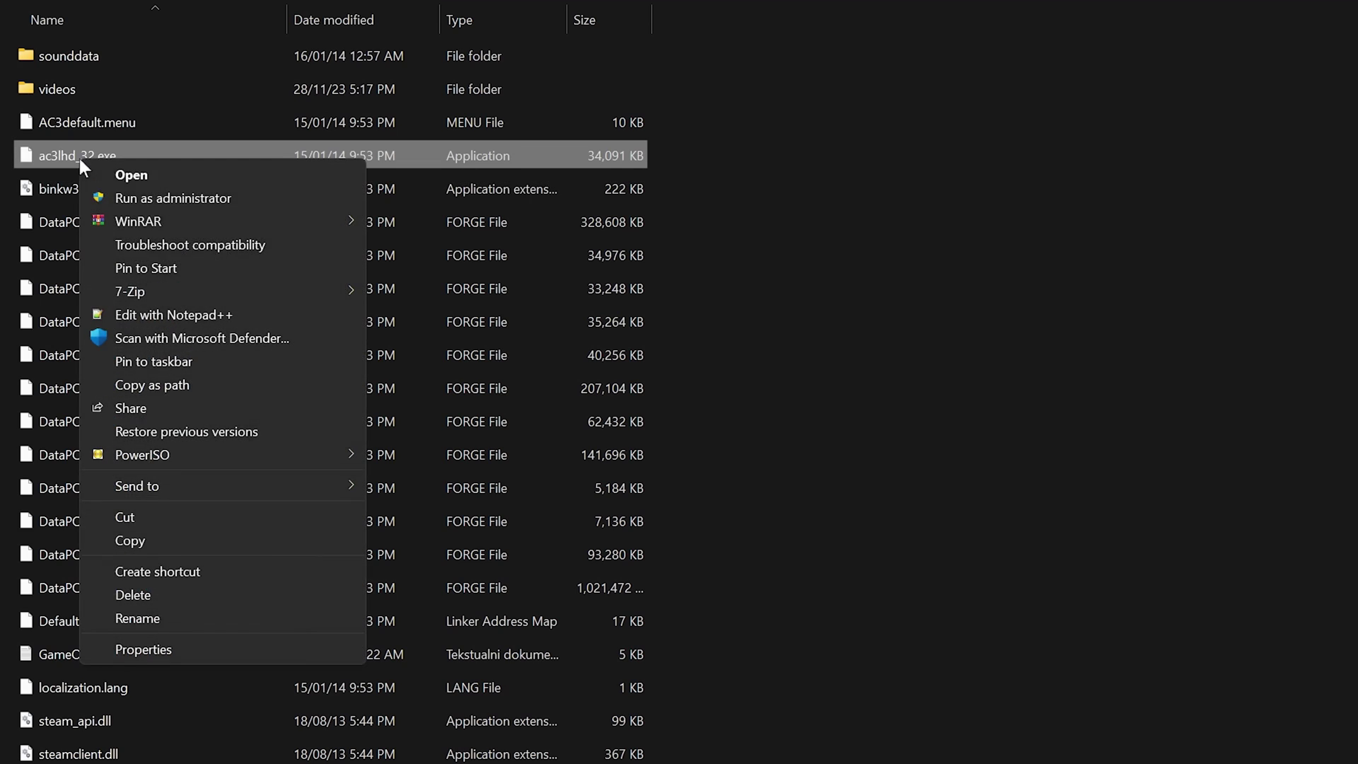
left_click(206, 650)
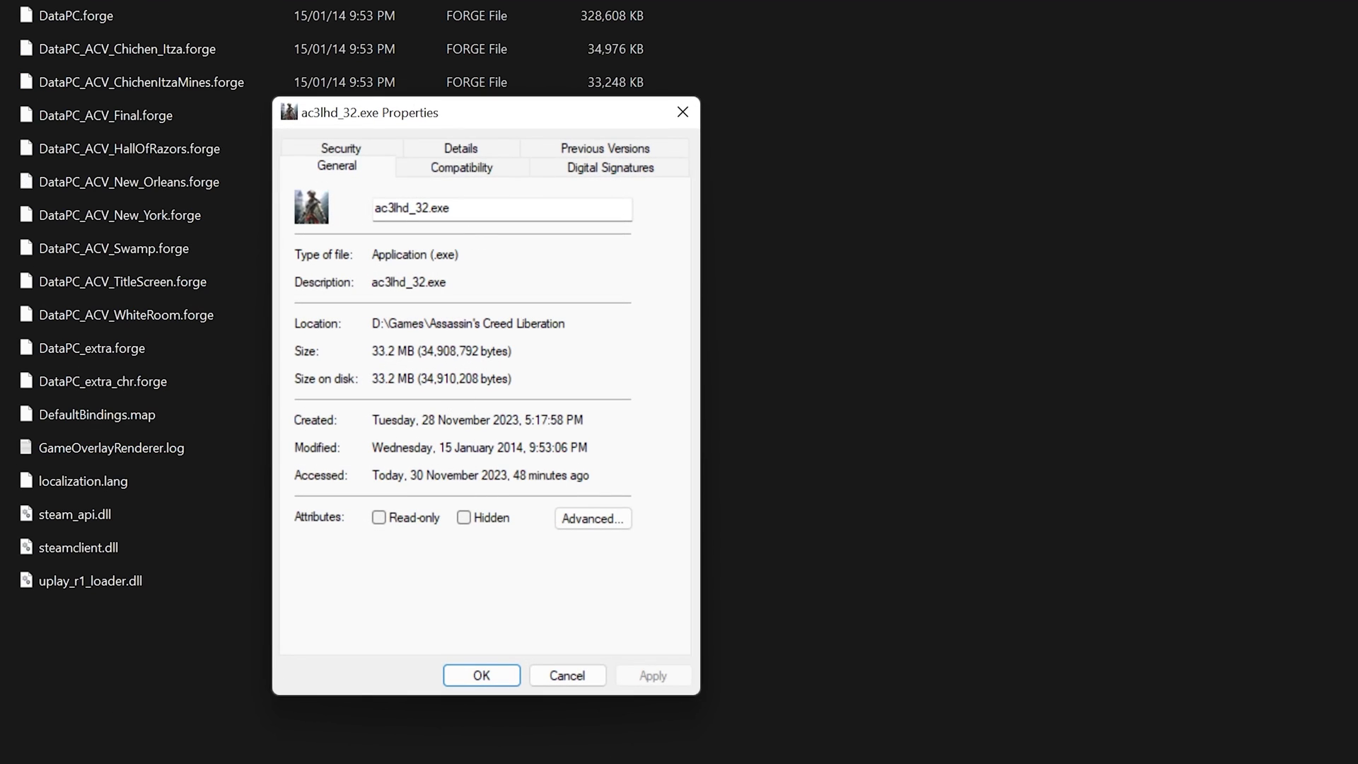
left_click(458, 170)
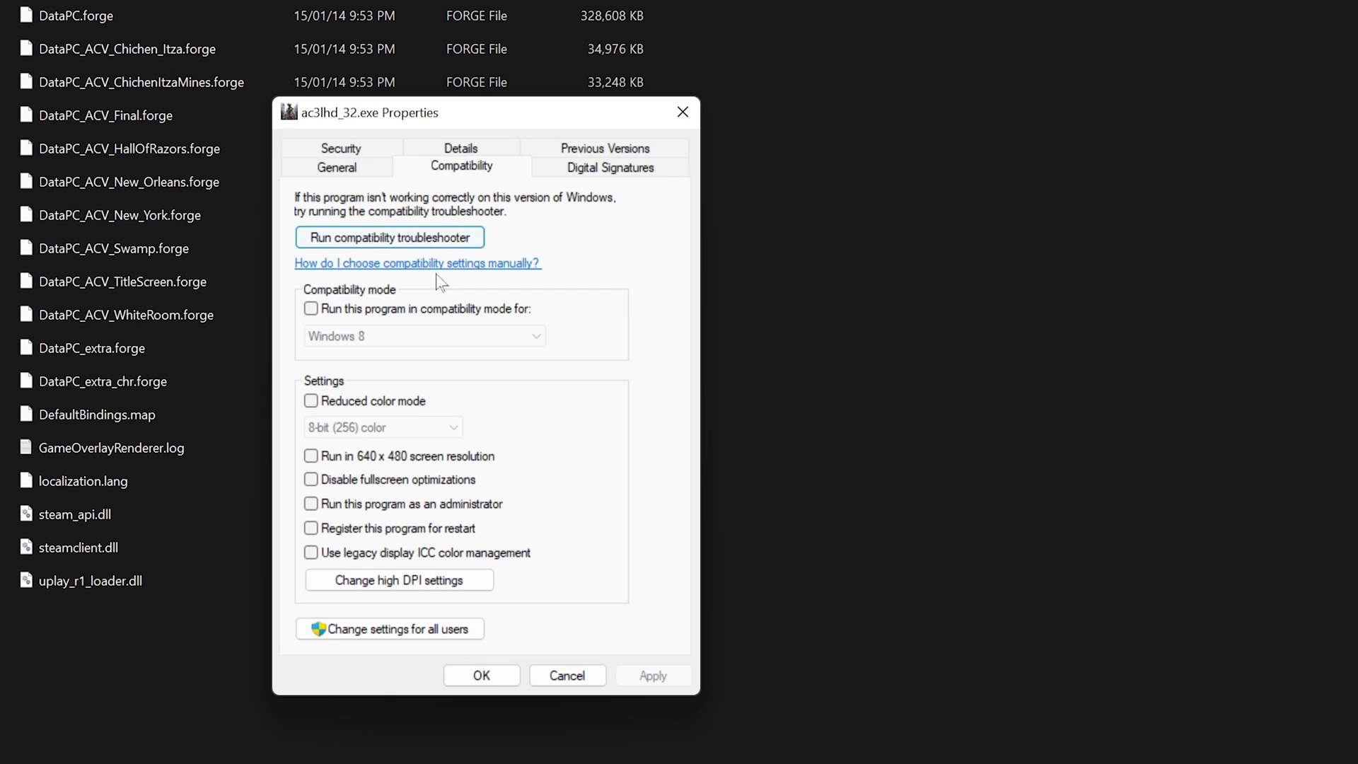
left_click(416, 309)
left_click(409, 337)
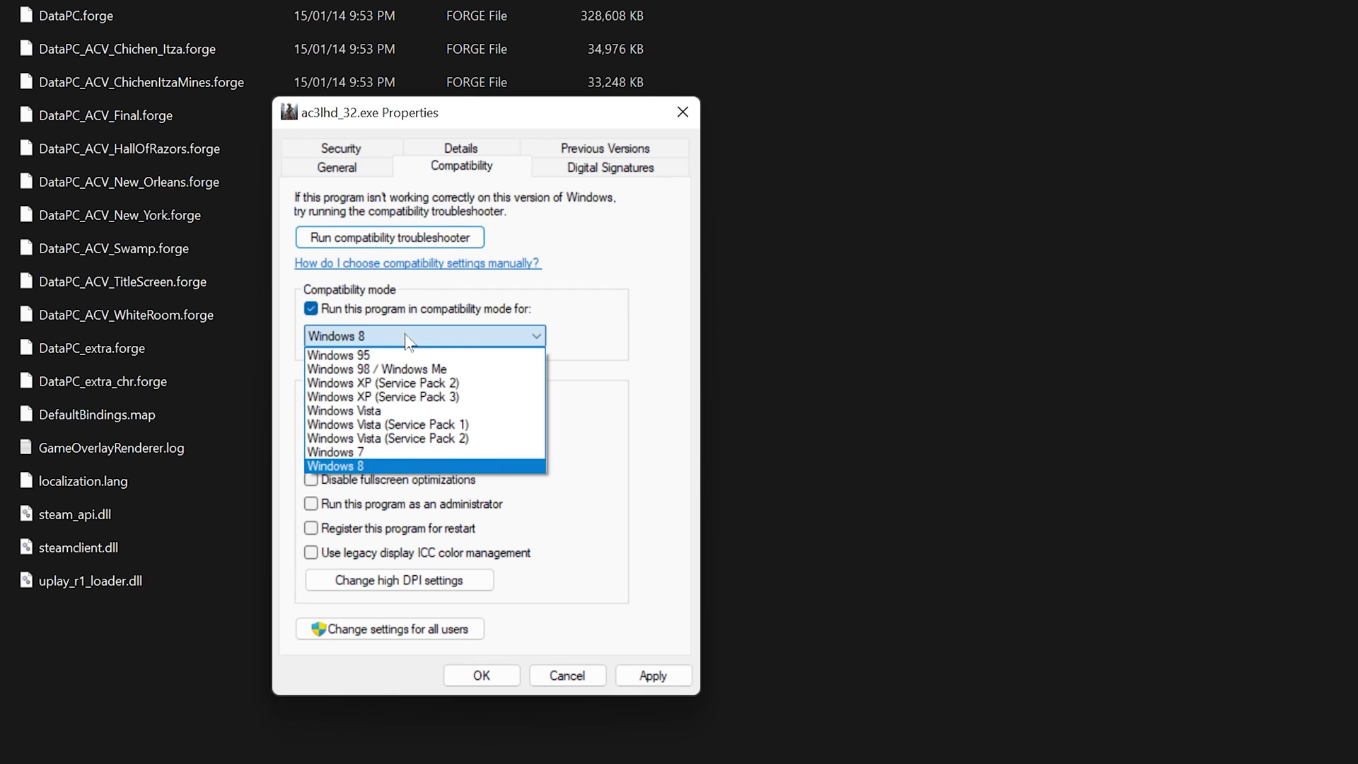
left_click(373, 466)
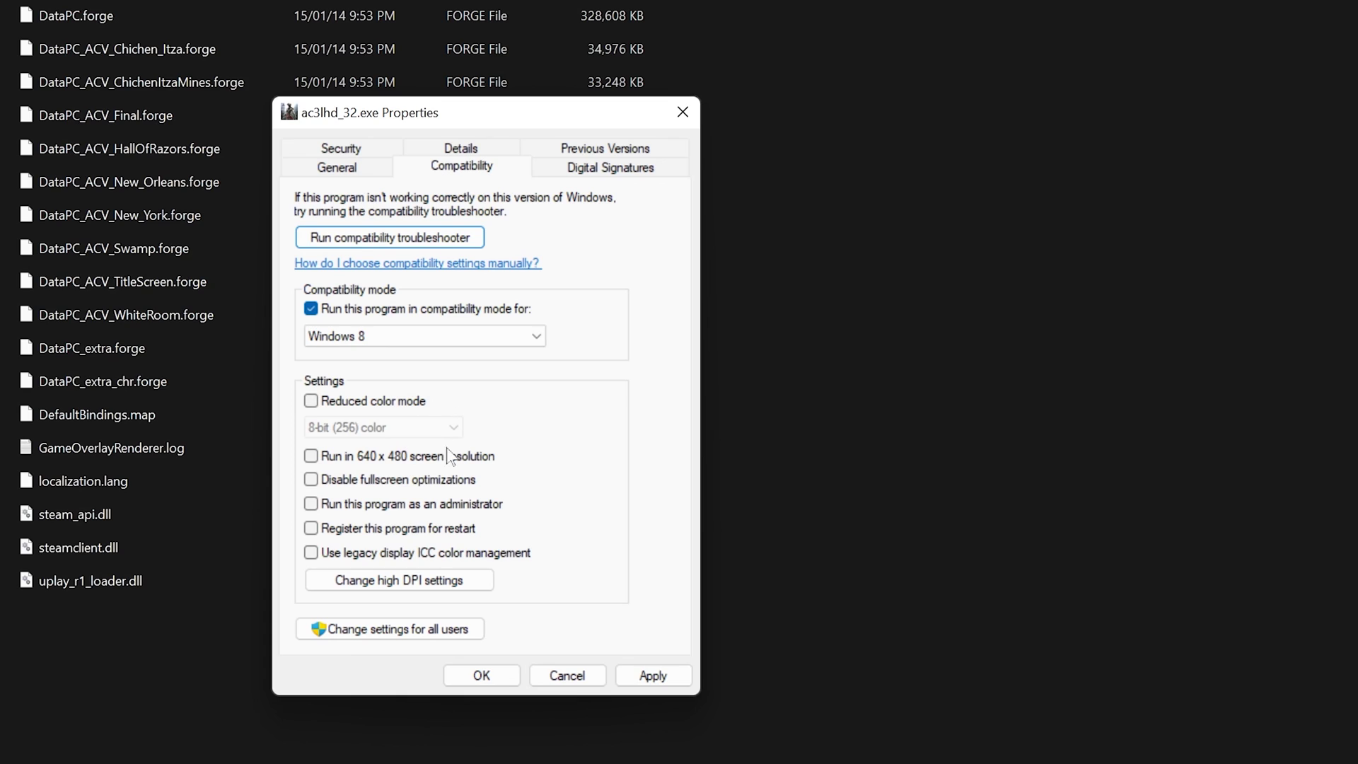
left_click(356, 504)
left_click(382, 481)
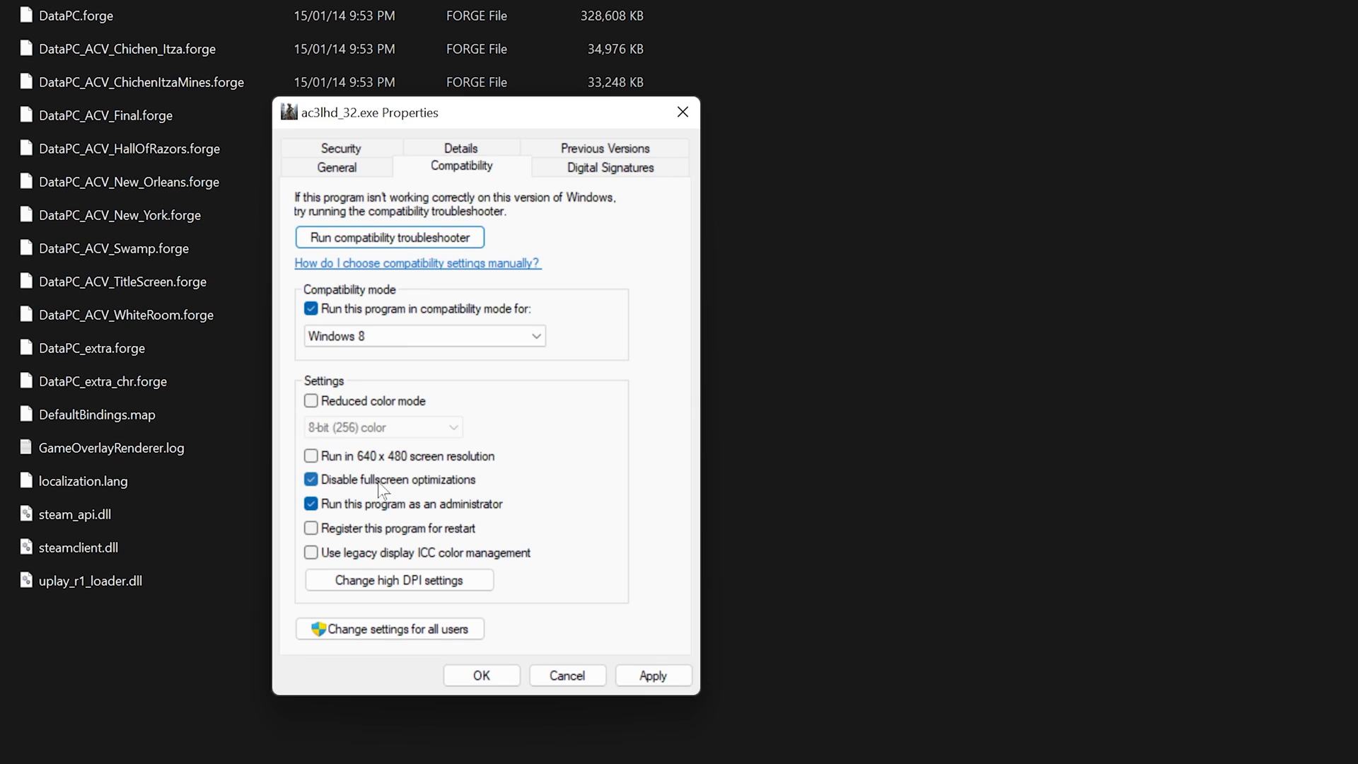
left_click(476, 676)
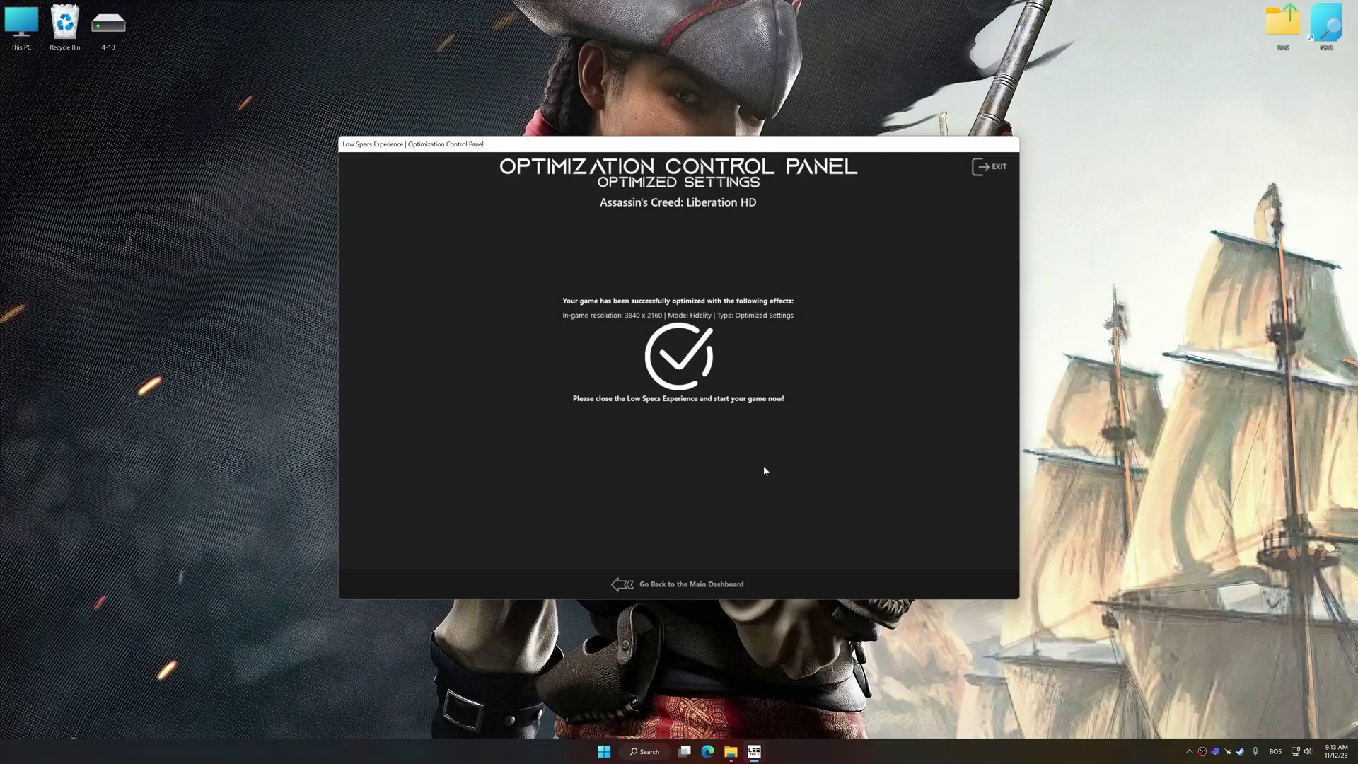
Step: From the main dashboard's Optimized Settings, choose Restore User Settings and confirm with Yes
left_click(718, 585)
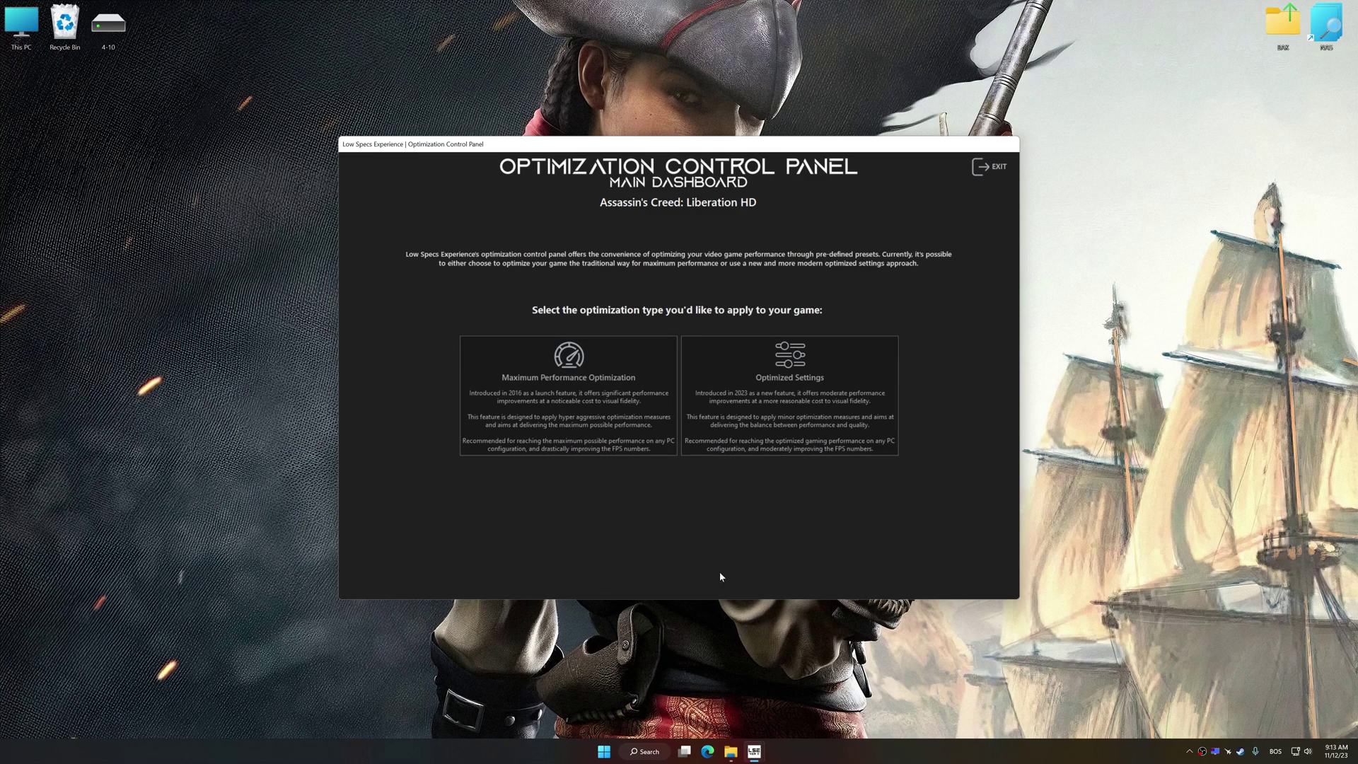
left_click(757, 435)
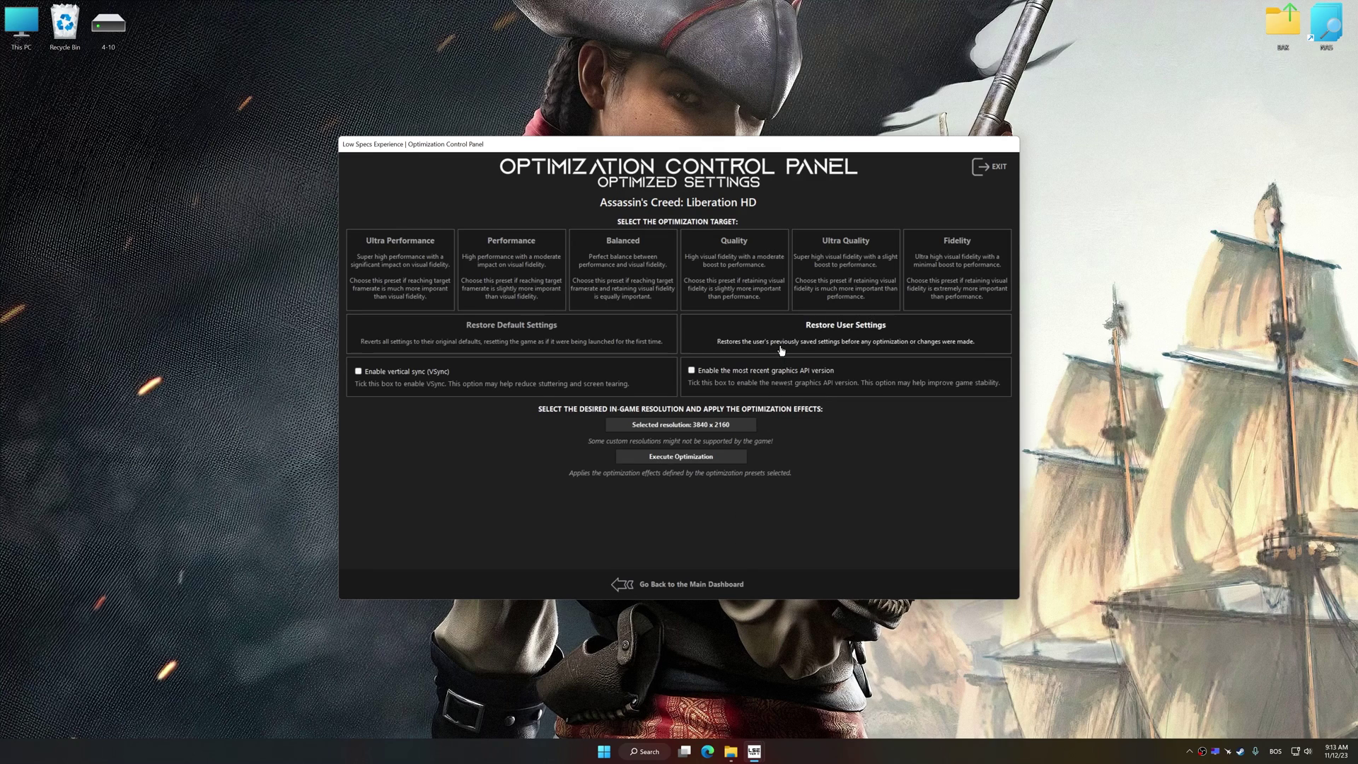
left_click(781, 350)
left_click(716, 416)
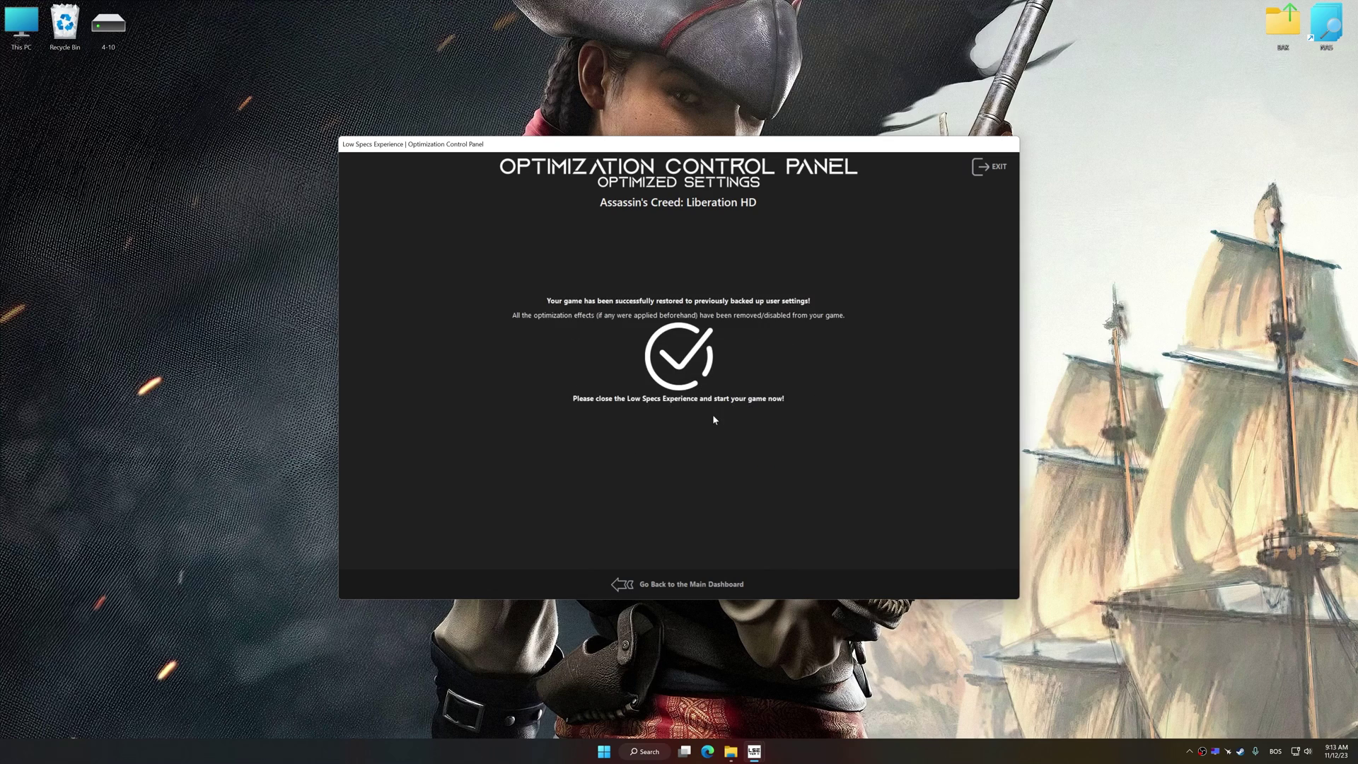